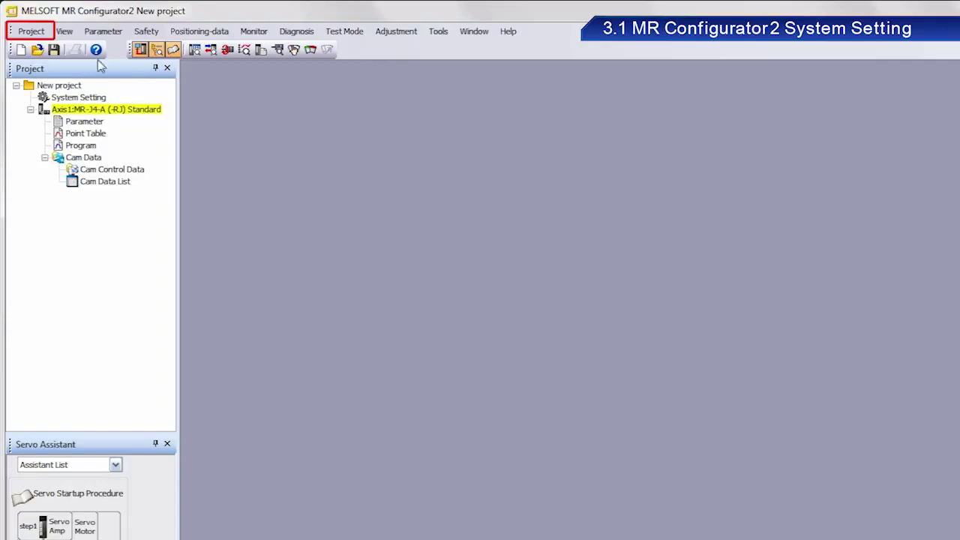
Step: Save the project as a new MR2 project file named backup in the Backup folder
{"action": "left_click", "coordinate": [34, 31]}
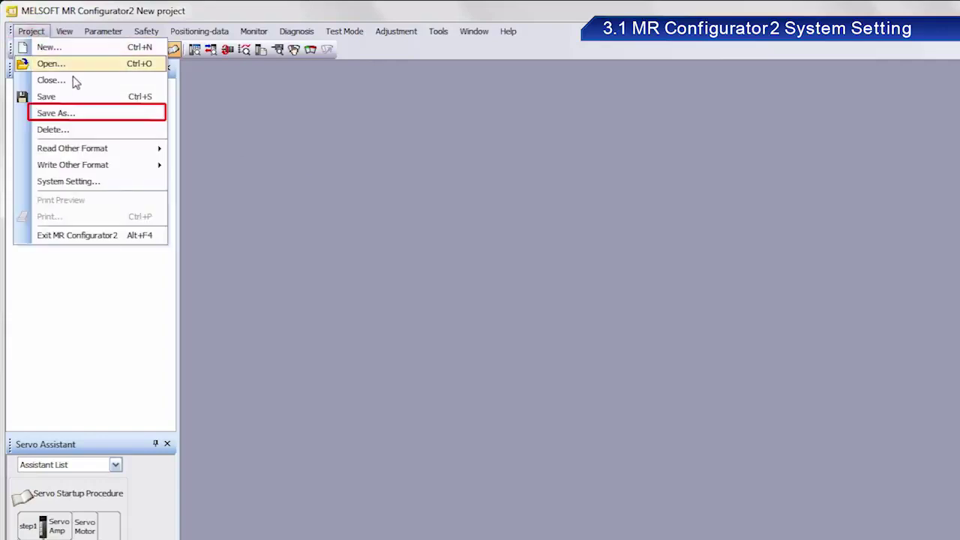
{"action": "left_click", "coordinate": [76, 114]}
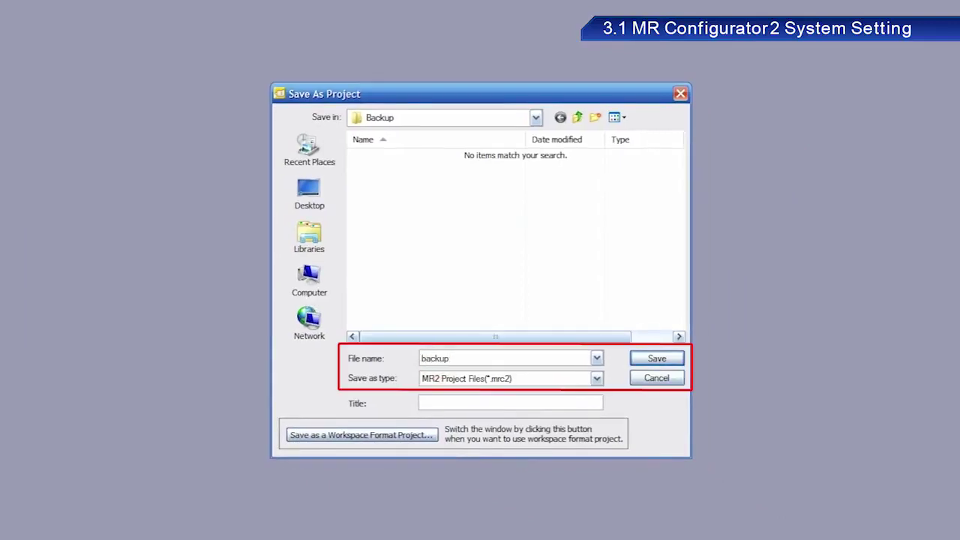
{"action": "left_click", "coordinate": [656, 359]}
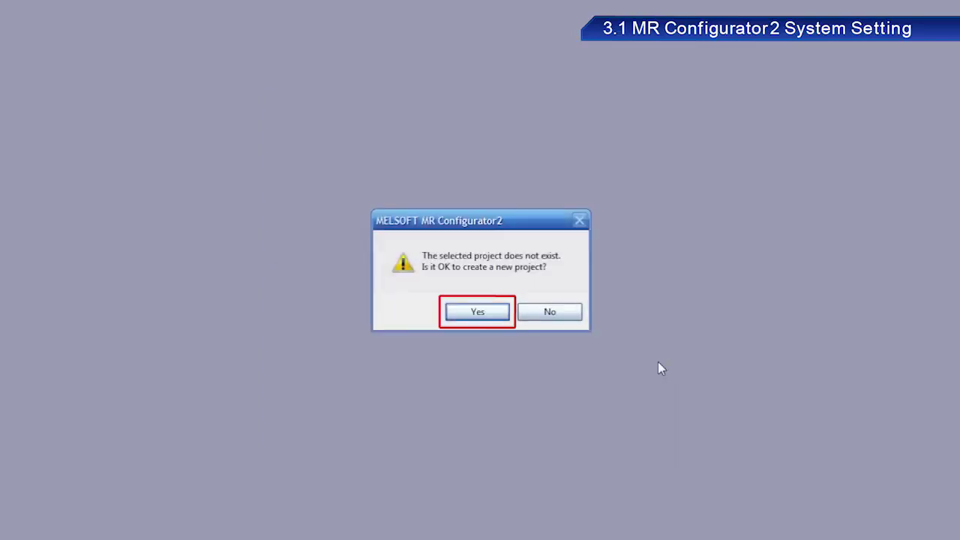
{"action": "left_click", "coordinate": [488, 315]}
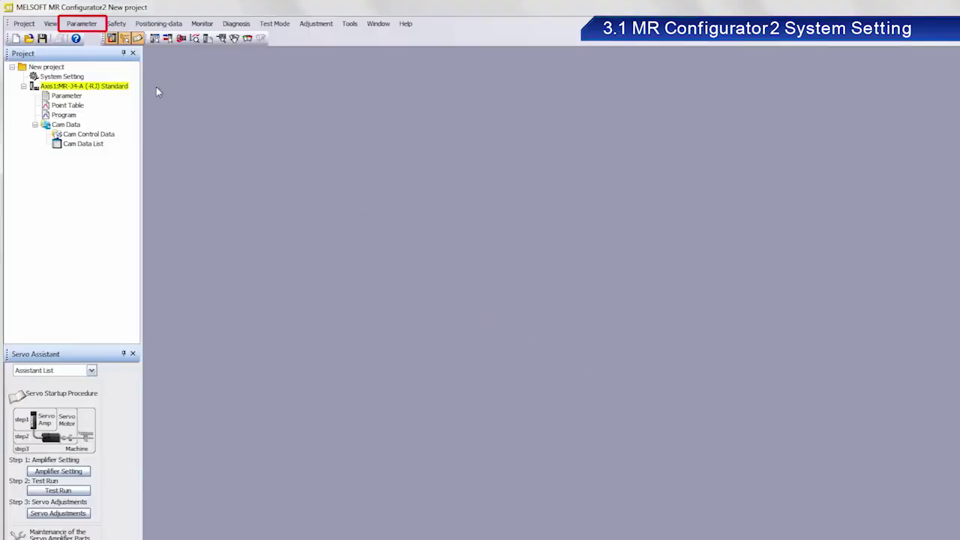
Step: Reset Axis1's servo parameters to their defaults in Parameter Setting, accepting parameter block 00AA
{"action": "left_click", "coordinate": [81, 23]}
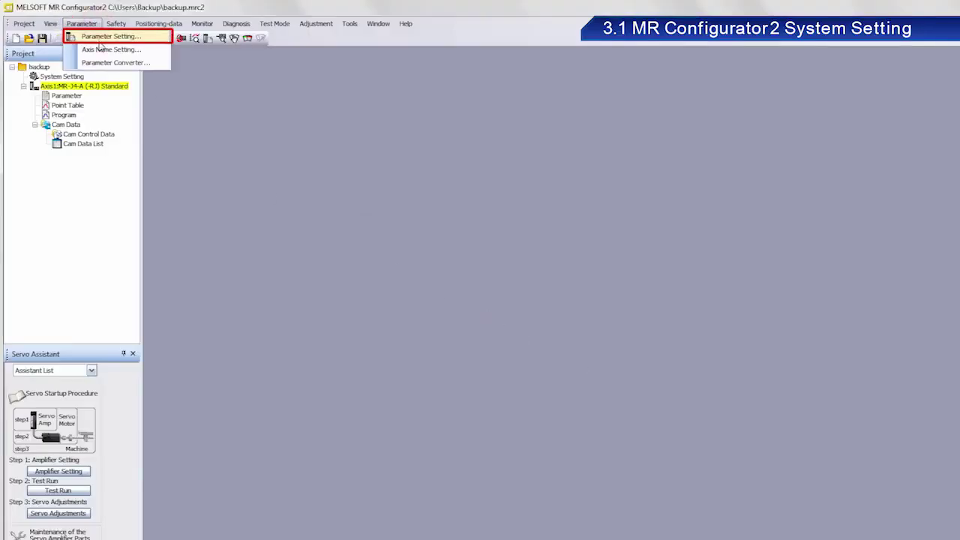
{"action": "left_click", "coordinate": [98, 37]}
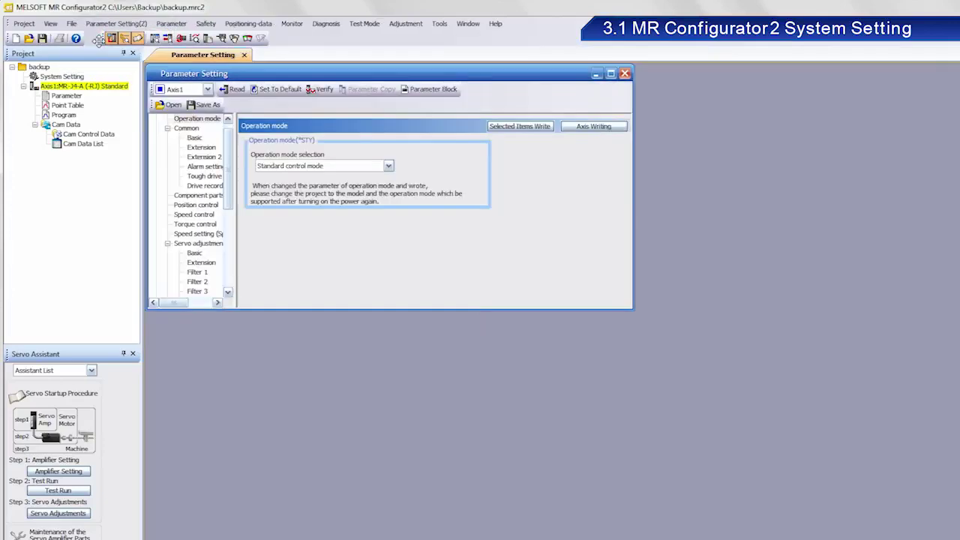
{"action": "left_click", "coordinate": [299, 98]}
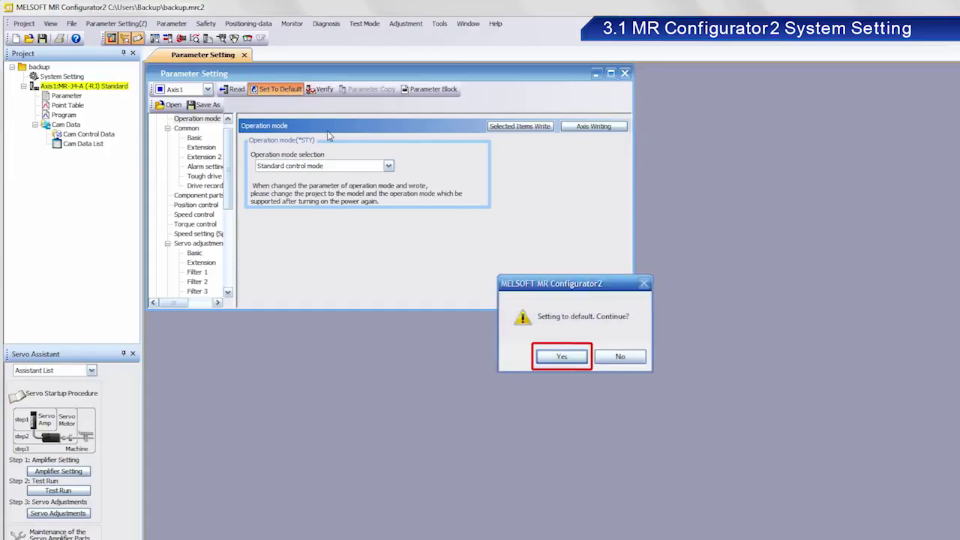
{"action": "left_click", "coordinate": [577, 357]}
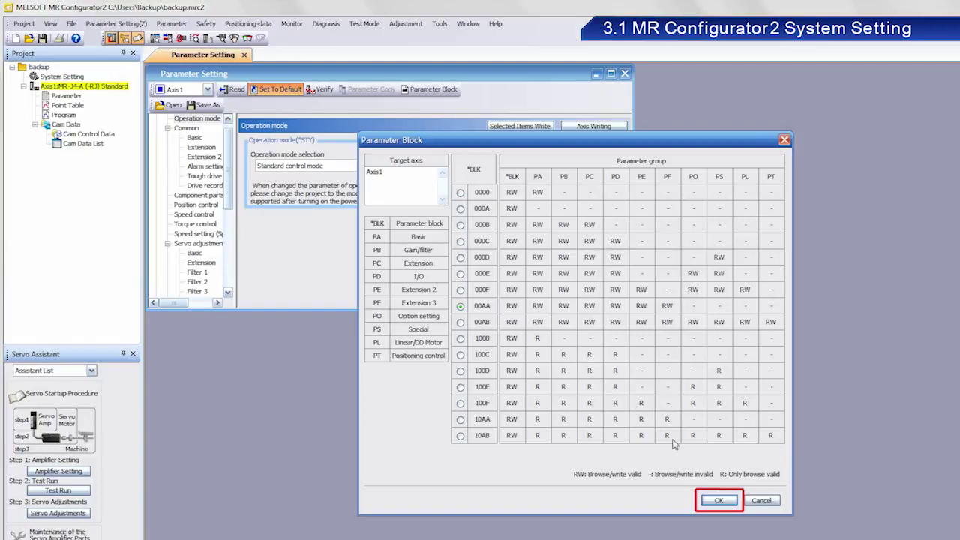
{"action": "left_click", "coordinate": [723, 502]}
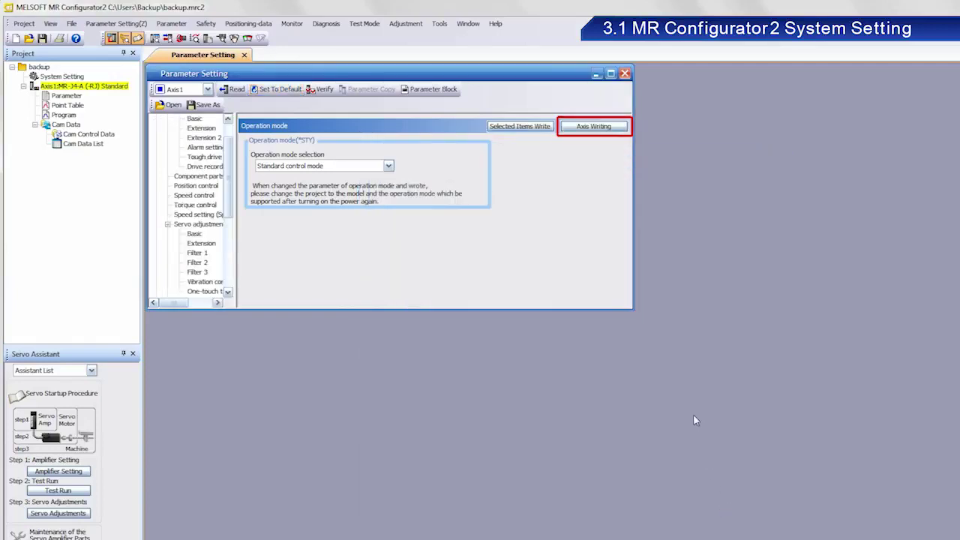
Step: Write the default parameters of Axis1 to the servo amplifier and acknowledge the completed writing
{"action": "left_click", "coordinate": [611, 126]}
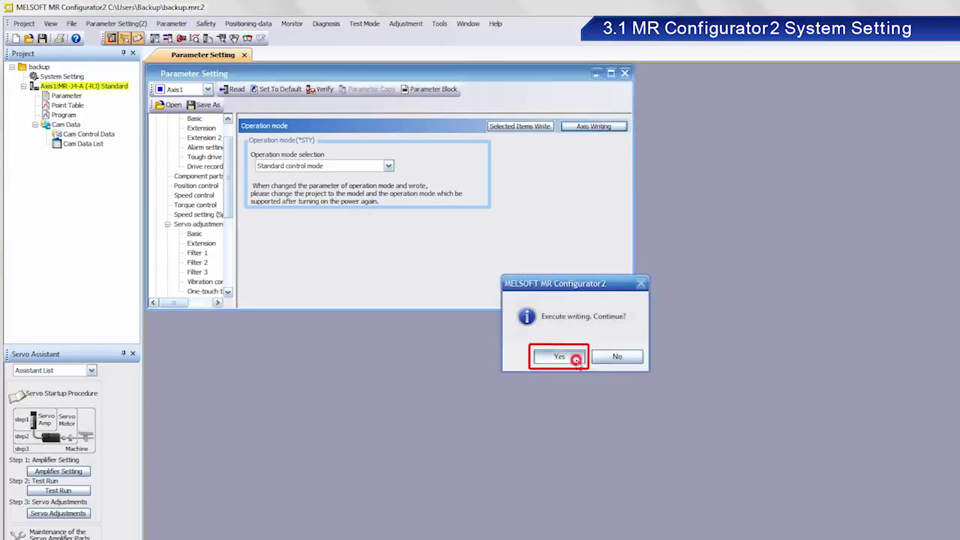
{"action": "left_click", "coordinate": [573, 355]}
{"action": "left_click", "coordinate": [577, 362]}
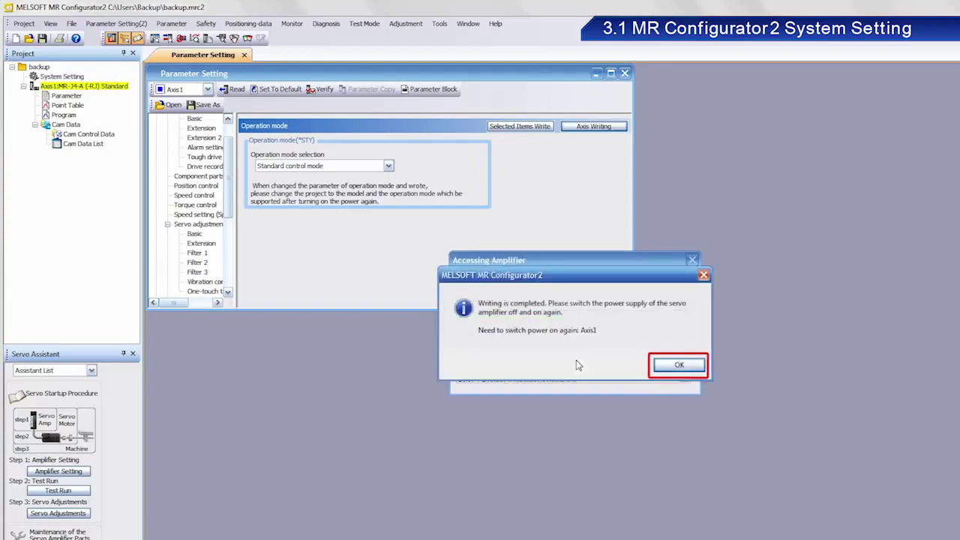
{"action": "left_click", "coordinate": [690, 367]}
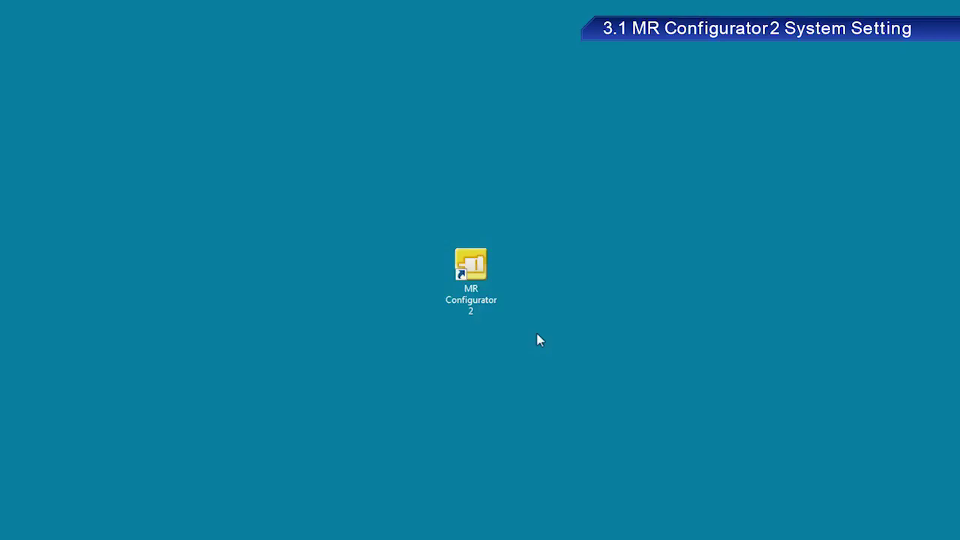
Step: Start MR Configurator2 and create a new project with model MR-J4-A (-RJ), Standard operation mode and a USB servo amplifier connection
{"action": "double_click", "coordinate": [471, 275]}
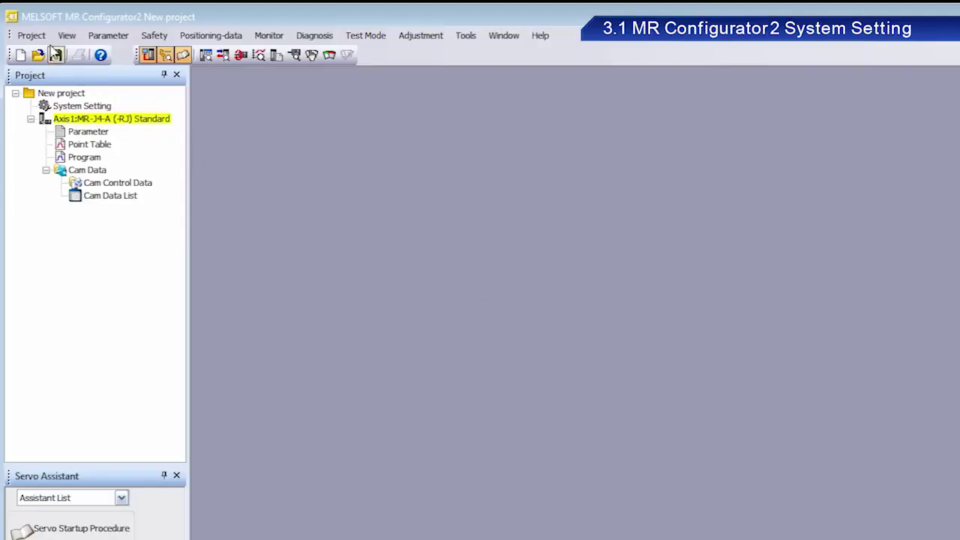
{"action": "left_click", "coordinate": [41, 38]}
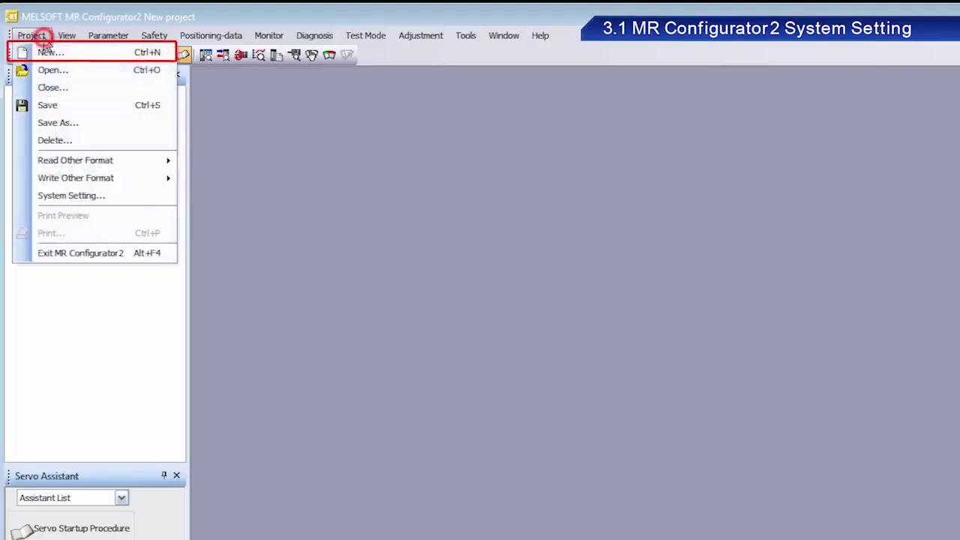
{"action": "left_click", "coordinate": [63, 56]}
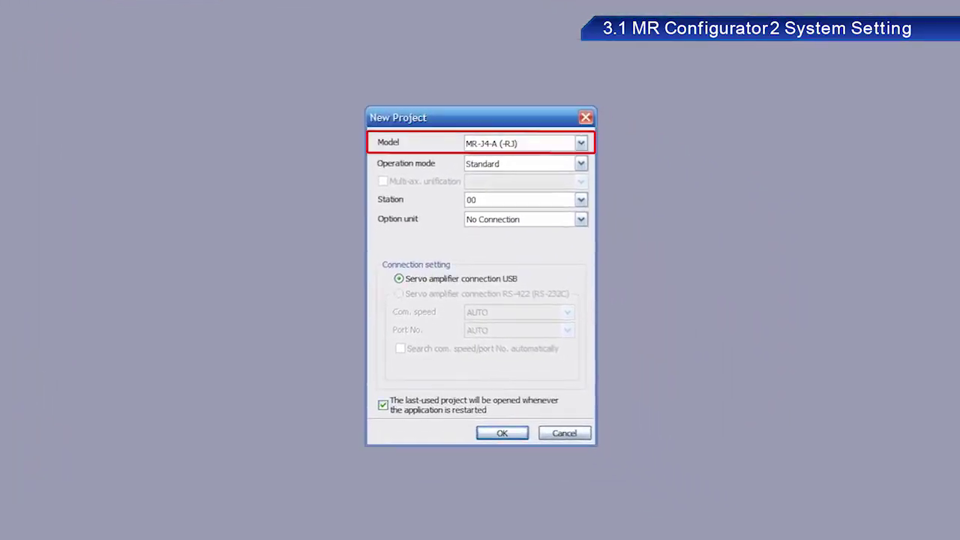
{"action": "left_click", "coordinate": [581, 143]}
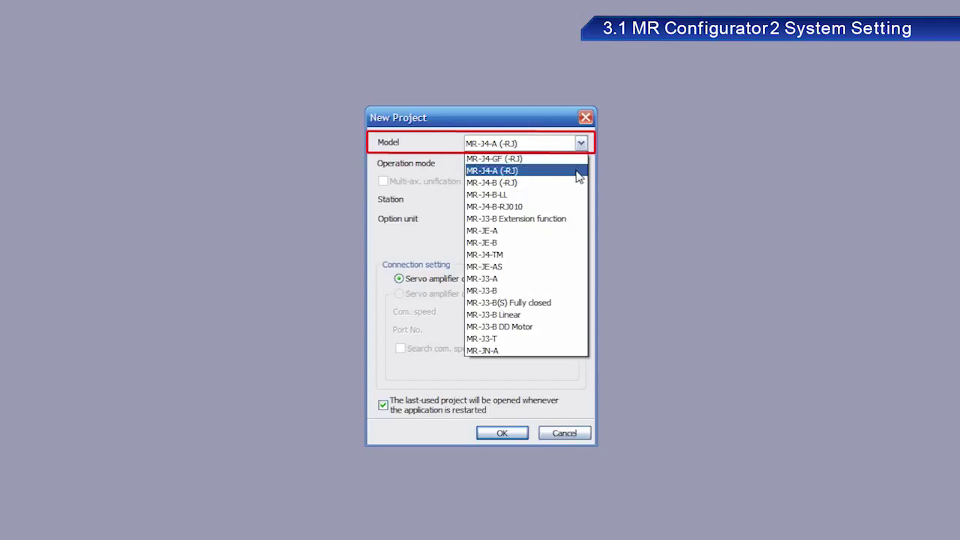
{"action": "left_click", "coordinate": [578, 172]}
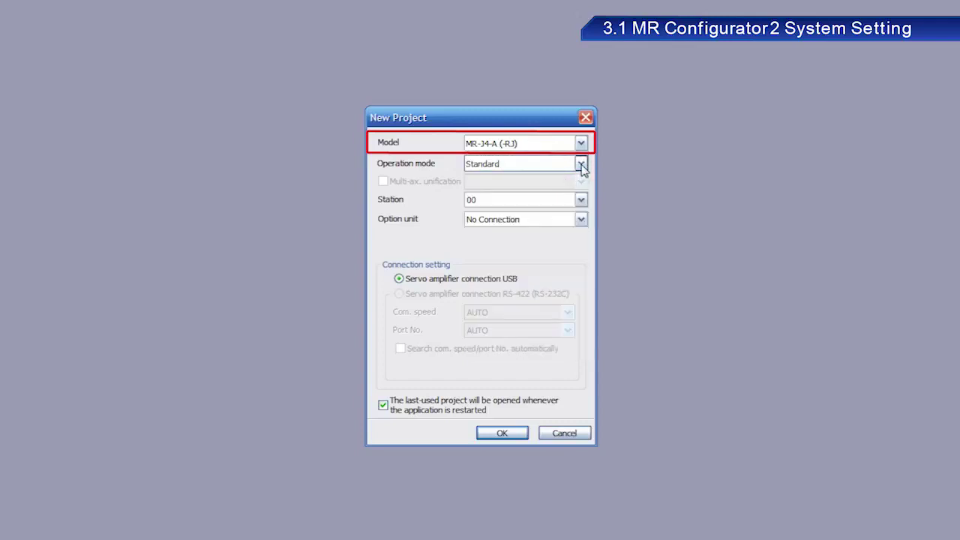
{"action": "left_click", "coordinate": [581, 165]}
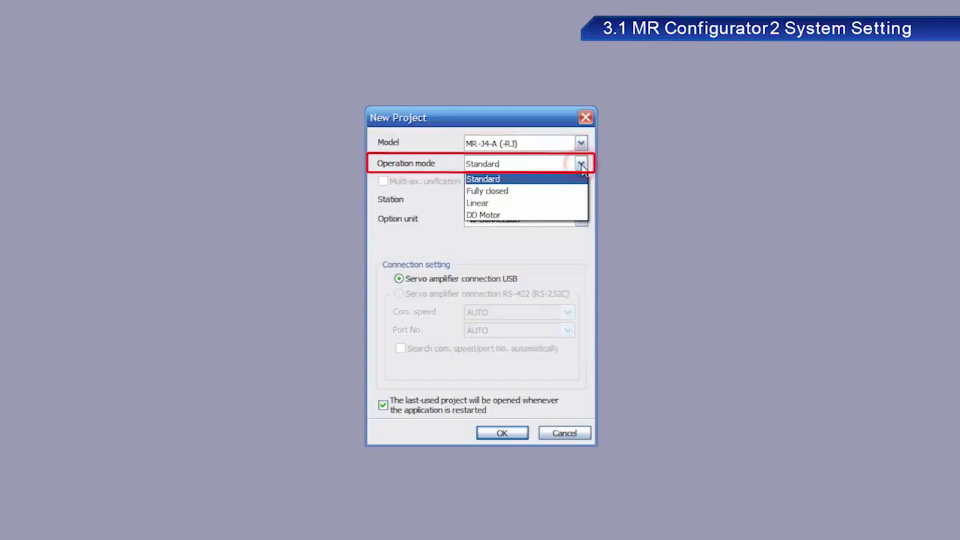
{"action": "left_click", "coordinate": [582, 178]}
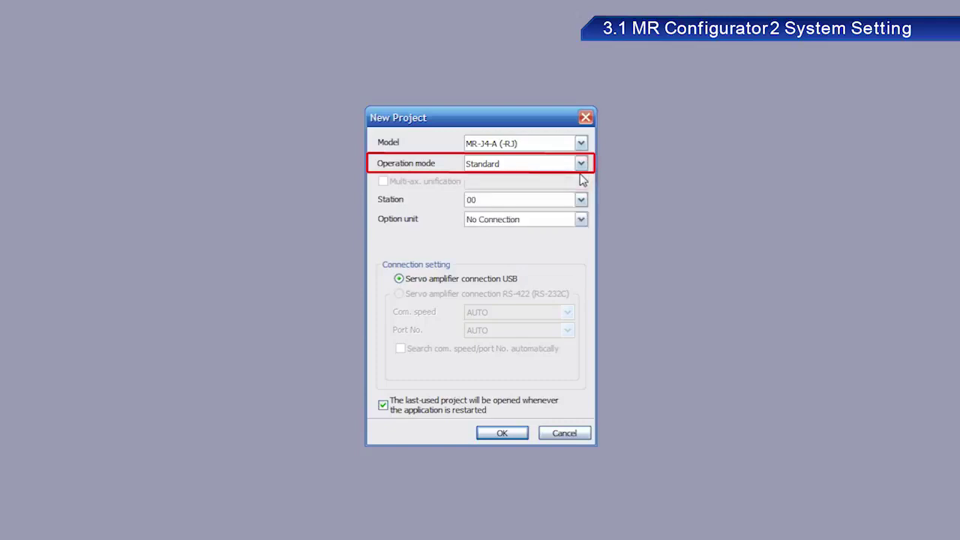
{"action": "left_click", "coordinate": [400, 280]}
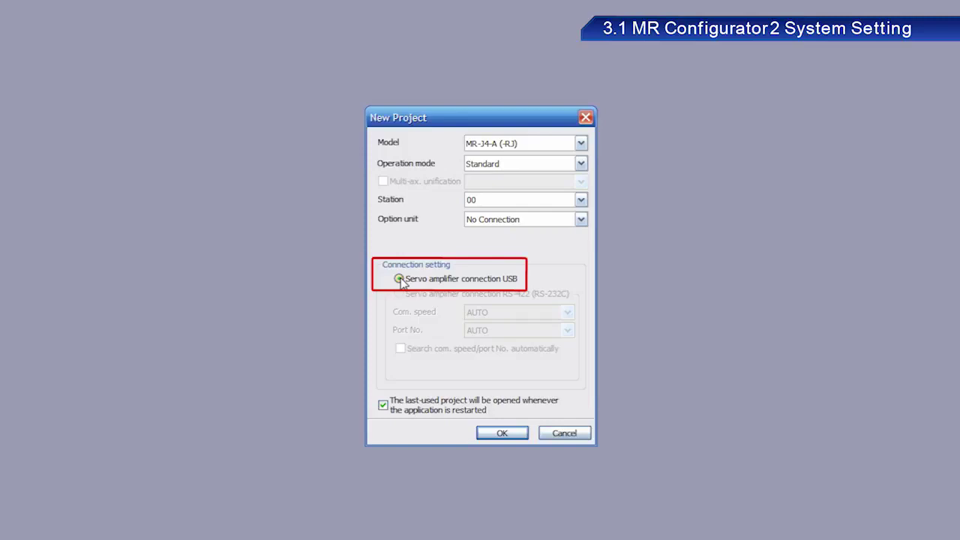
{"action": "left_click", "coordinate": [501, 433]}
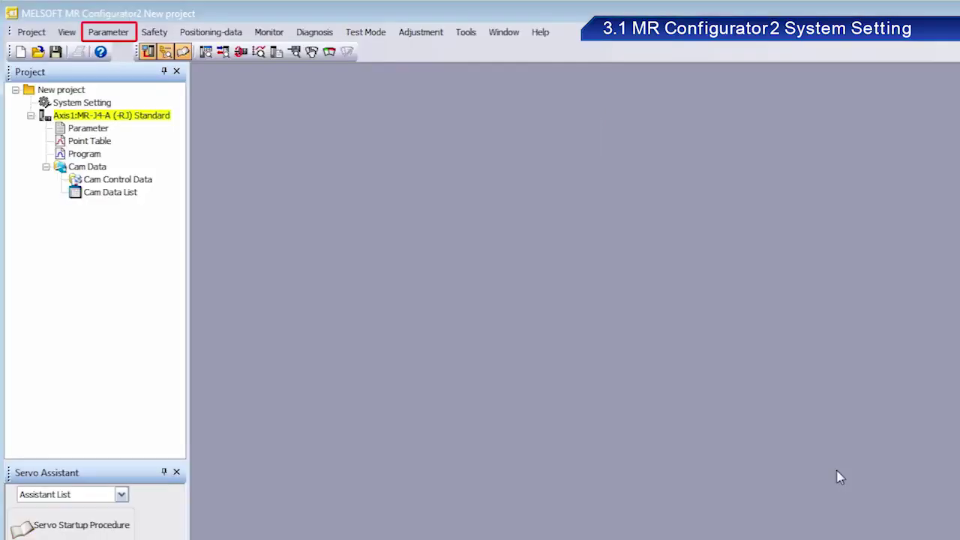
Step: In the common basic parameters, select Position control mode and CCW rotation during forward pulse input, CW during reverse pulse input
{"action": "left_click", "coordinate": [126, 33]}
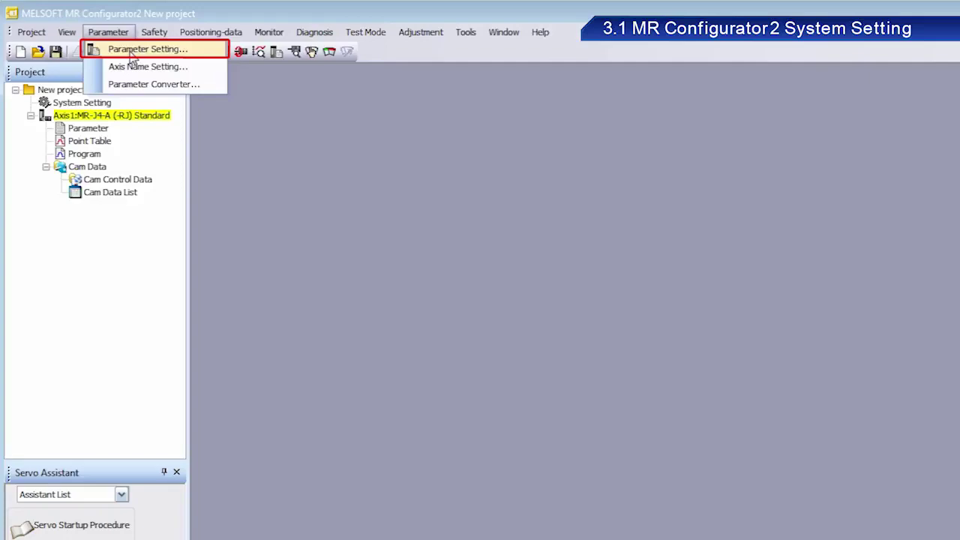
{"action": "left_click", "coordinate": [132, 57]}
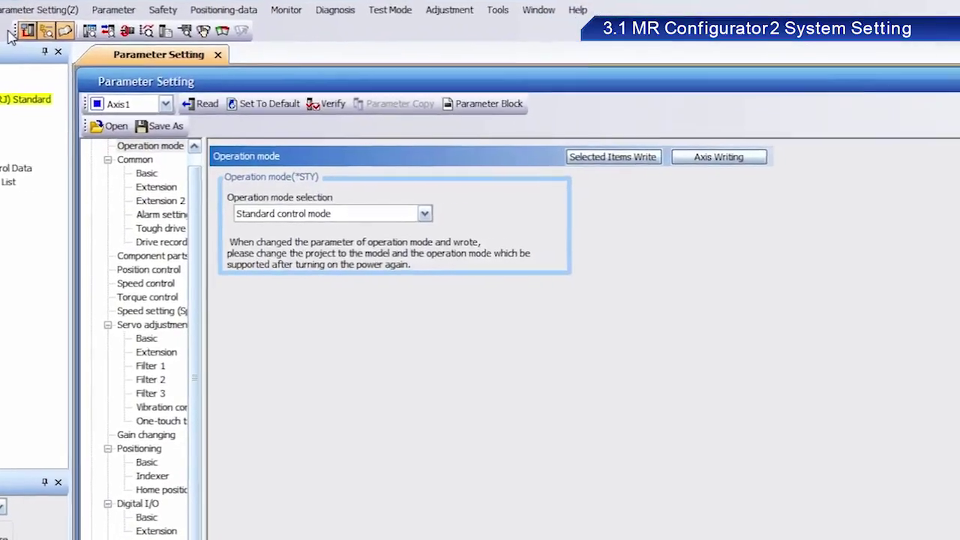
{"action": "left_click_drag", "start_coordinate": [131, 230], "coordinate": [236, 259]}
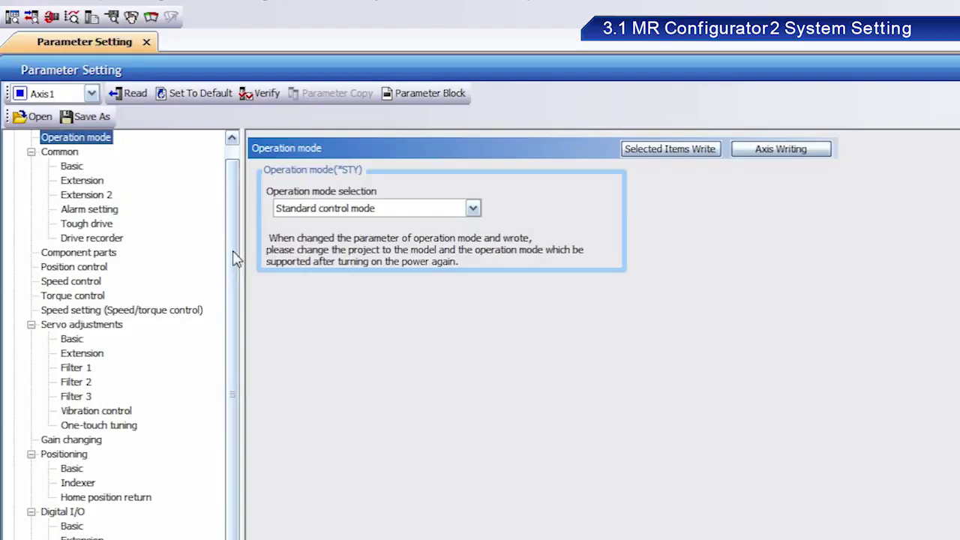
{"action": "left_click", "coordinate": [74, 166]}
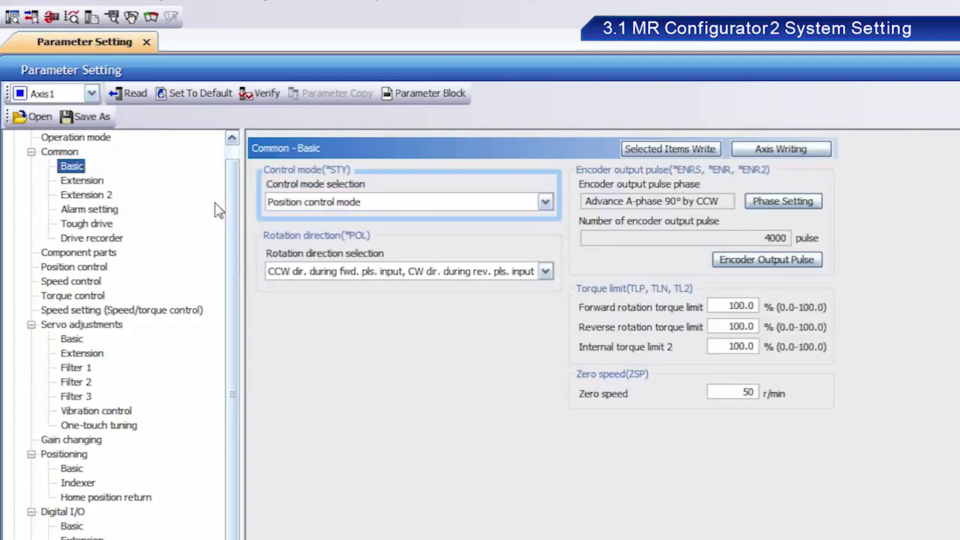
{"action": "left_click", "coordinate": [545, 203]}
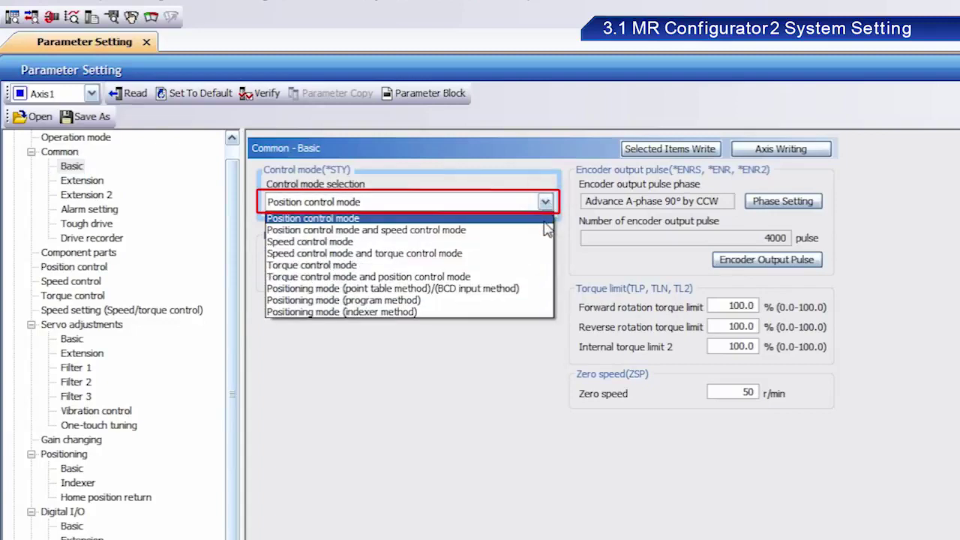
{"action": "left_click", "coordinate": [545, 218]}
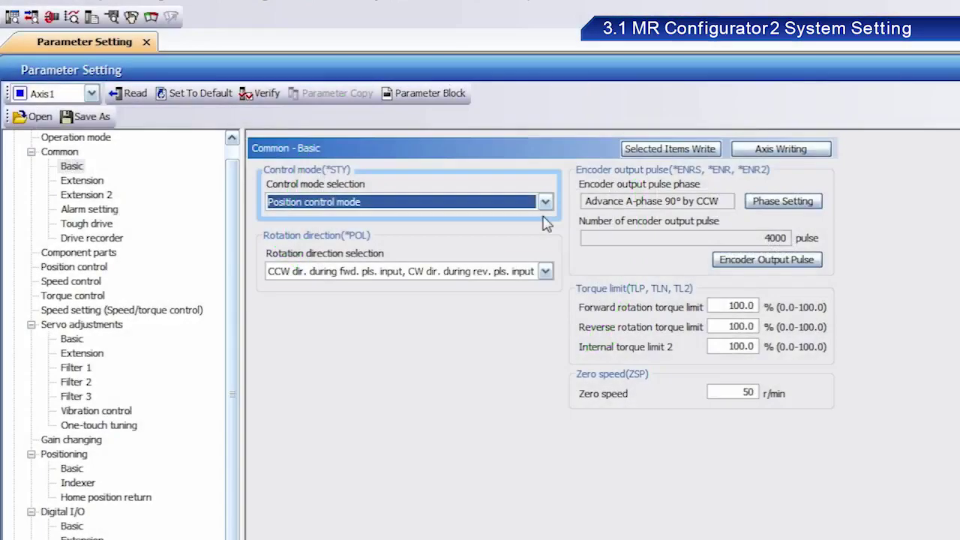
{"action": "left_click", "coordinate": [545, 271]}
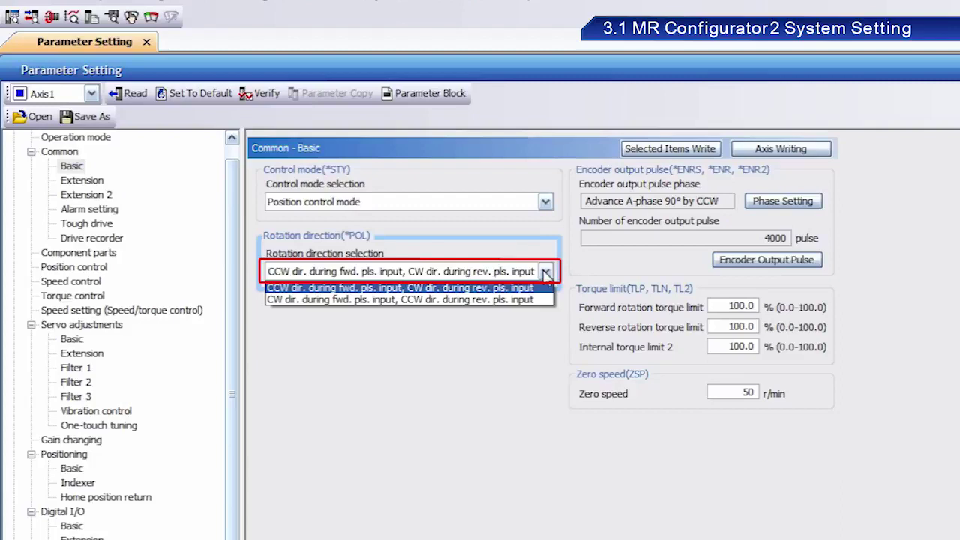
{"action": "left_click", "coordinate": [542, 288]}
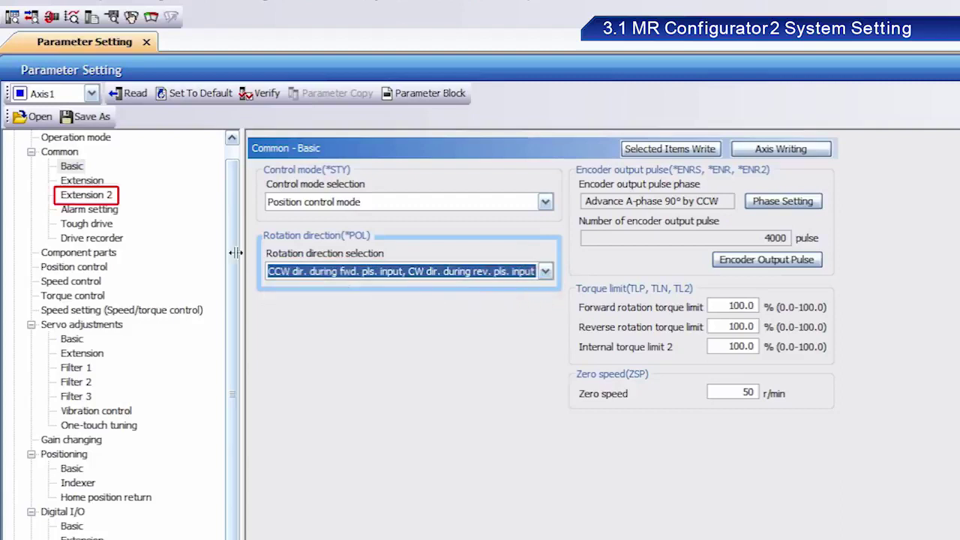
Step: Set the forced stop deceleration function to enabled (Use EM2) in the common Extension 2 parameters
{"action": "left_click", "coordinate": [107, 195]}
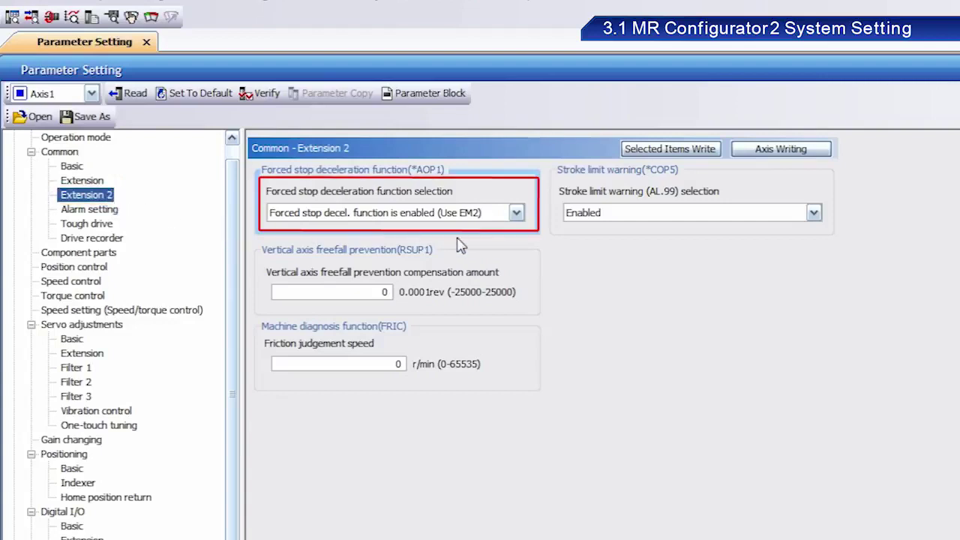
{"action": "left_click", "coordinate": [522, 212]}
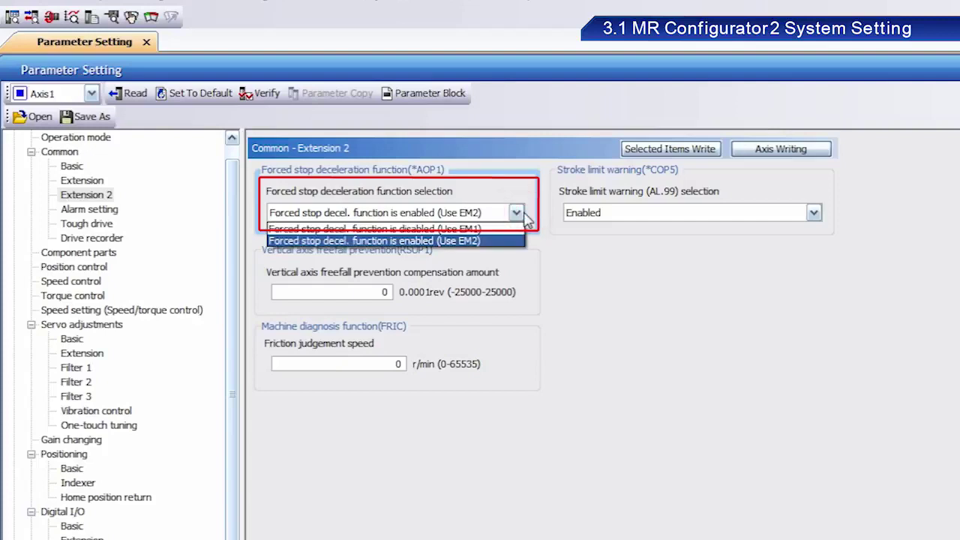
{"action": "left_click", "coordinate": [516, 240]}
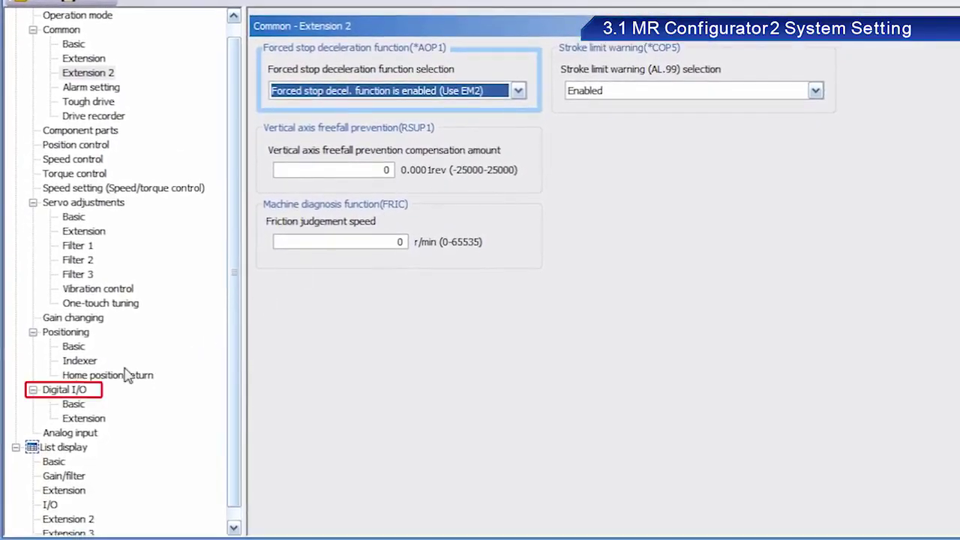
Step: Set the SON input signal to automatic ON in the Digital I/O auto ON assignment
{"action": "left_click", "coordinate": [69, 391]}
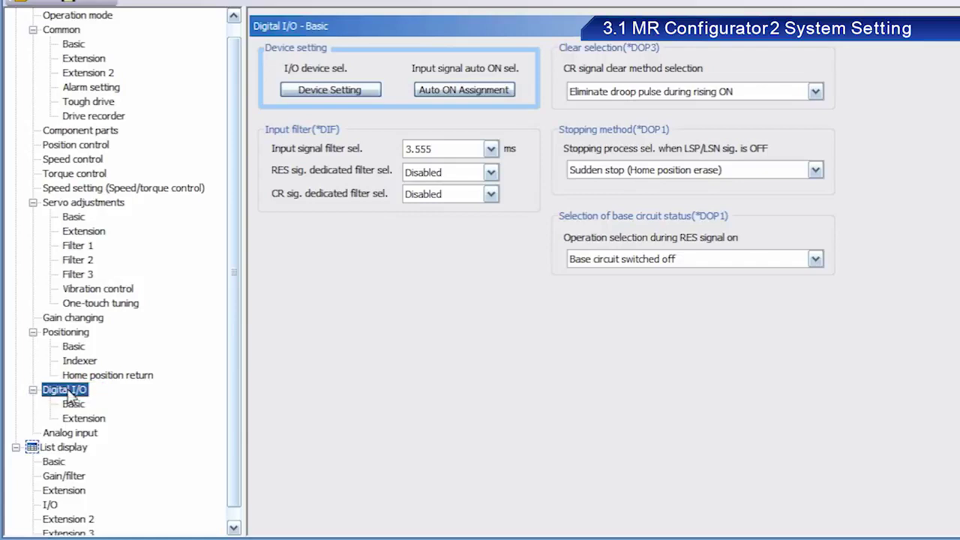
{"action": "left_click", "coordinate": [467, 99]}
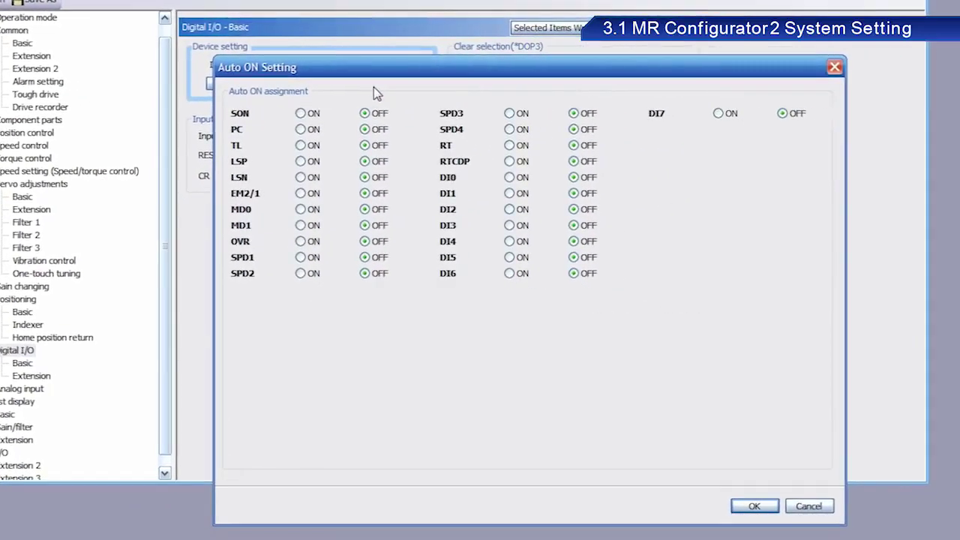
{"action": "left_click", "coordinate": [300, 113]}
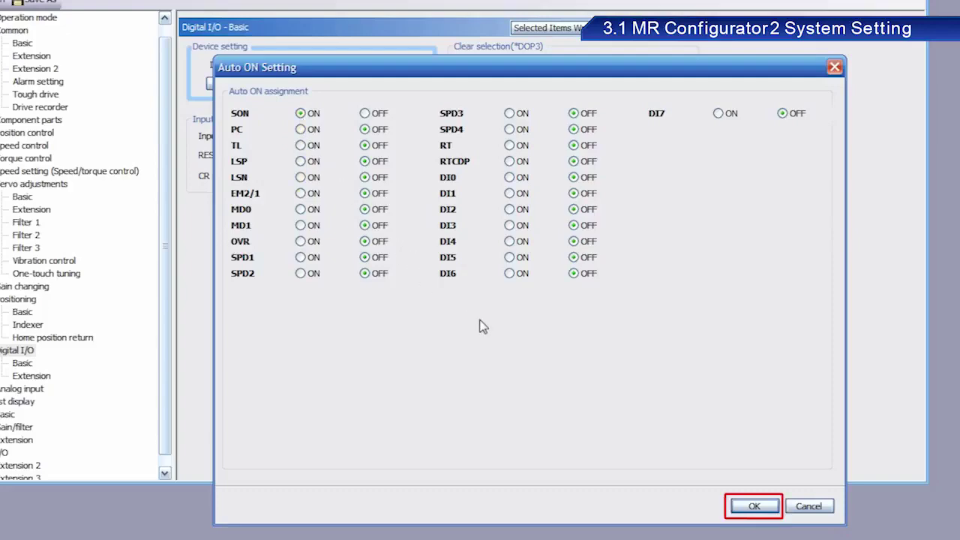
{"action": "left_click", "coordinate": [768, 508]}
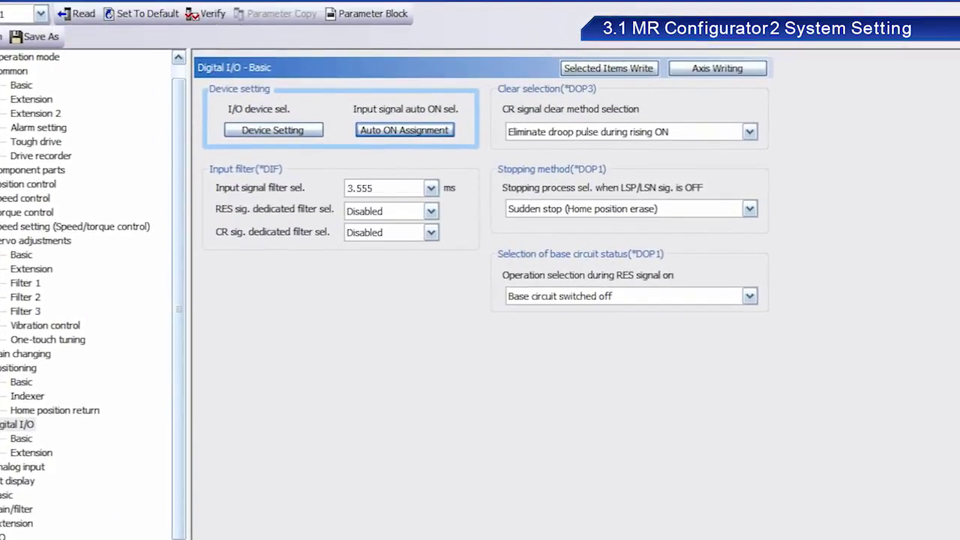
Step: Write all of Axis1's changed parameters to the servo amplifier, allowing the write while the servo is on
{"action": "left_click", "coordinate": [755, 69]}
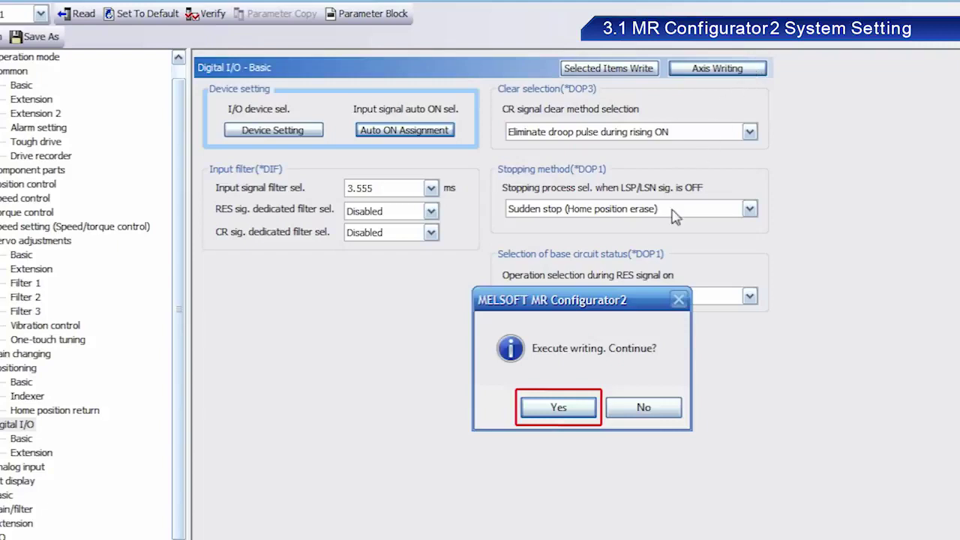
{"action": "left_click", "coordinate": [558, 407]}
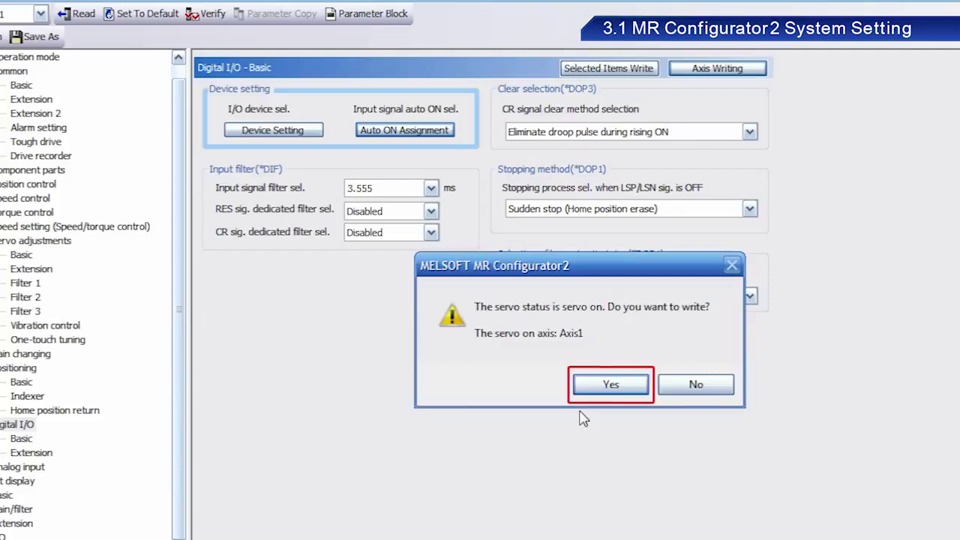
{"action": "left_click", "coordinate": [626, 387]}
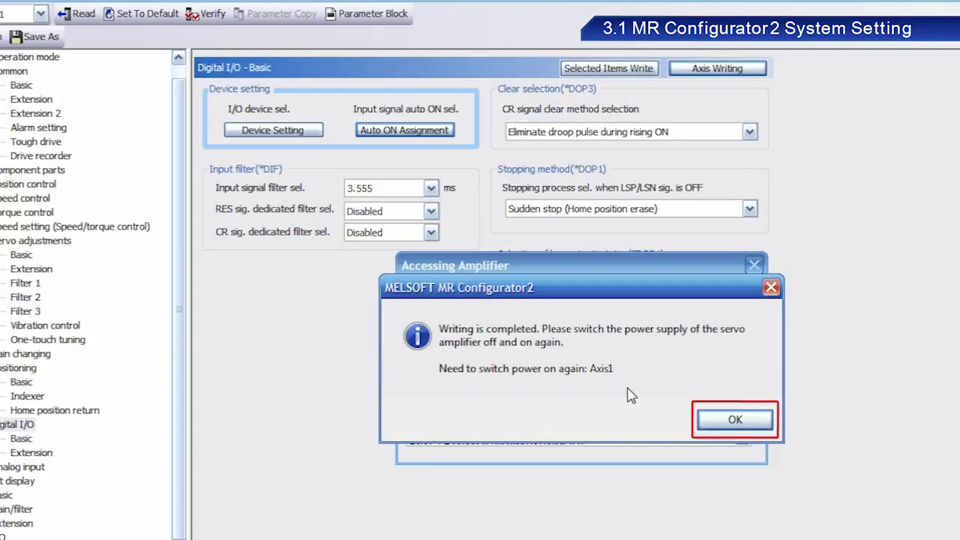
{"action": "left_click", "coordinate": [734, 421]}
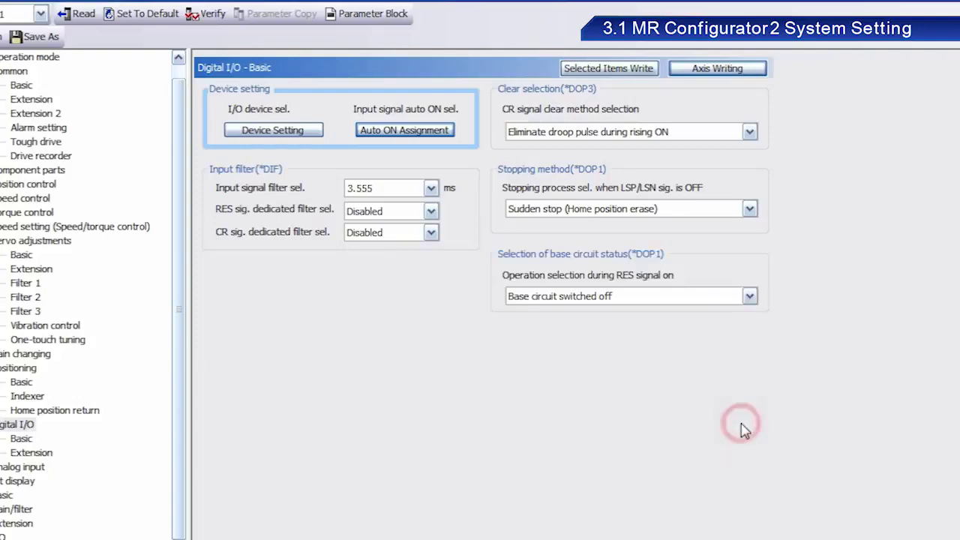